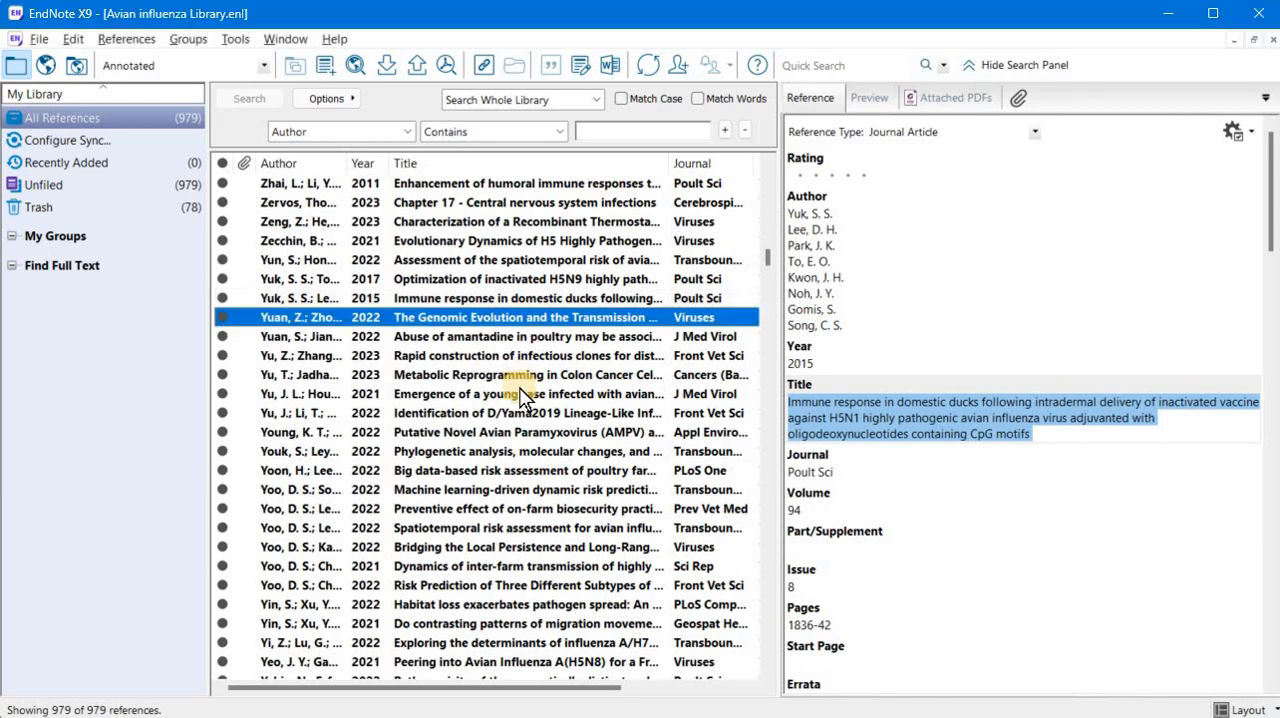
- Examine the library list for references that have a PDF attachment and those that lack one
{"action": "scroll", "coordinate": [519, 390], "scroll_direction": "up", "scroll_amount": 7}
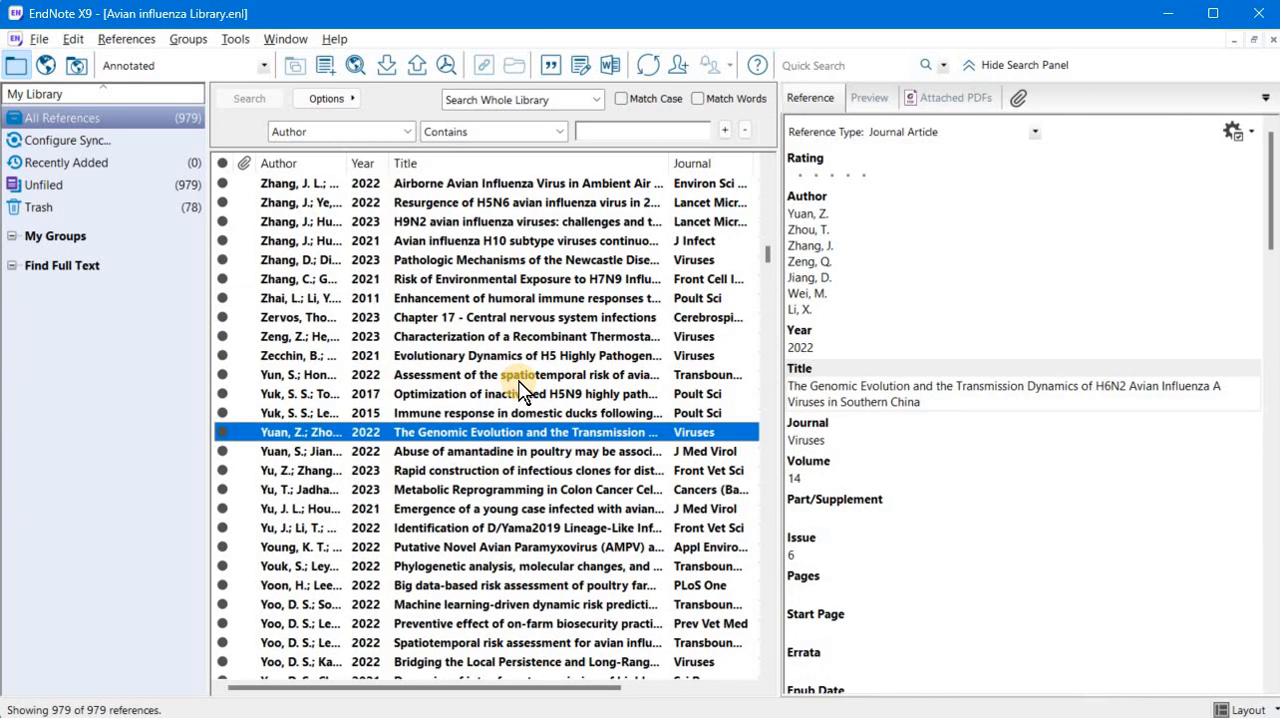
{"action": "scroll", "coordinate": [519, 390], "scroll_direction": "up", "scroll_amount": 6}
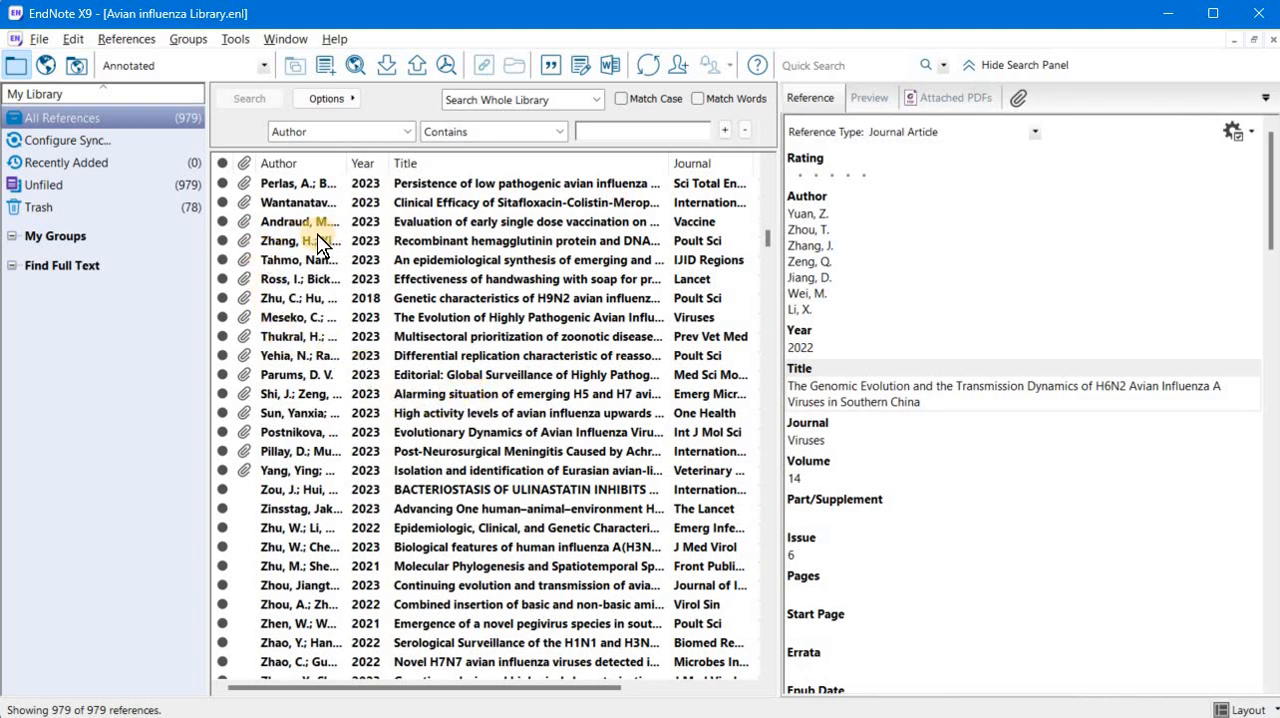
{"action": "left_click_drag", "start_coordinate": [314, 417], "coordinate": [318, 456]}
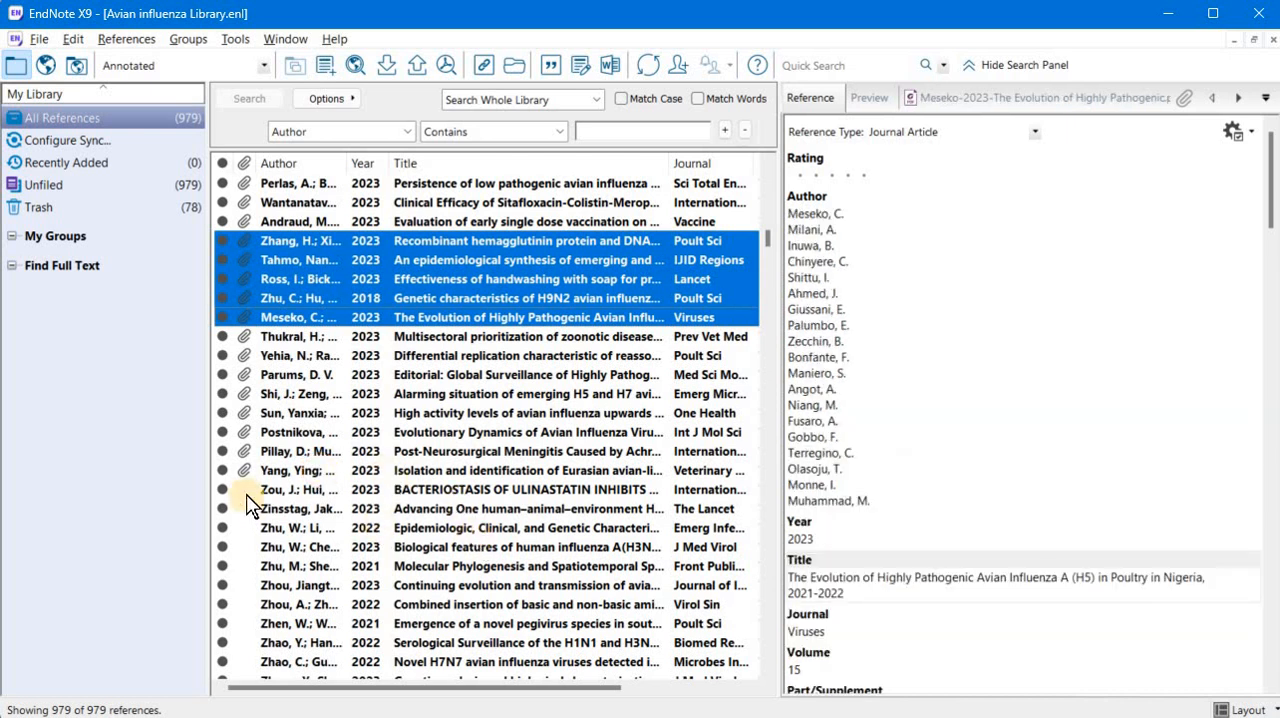
{"action": "left_click", "coordinate": [401, 493]}
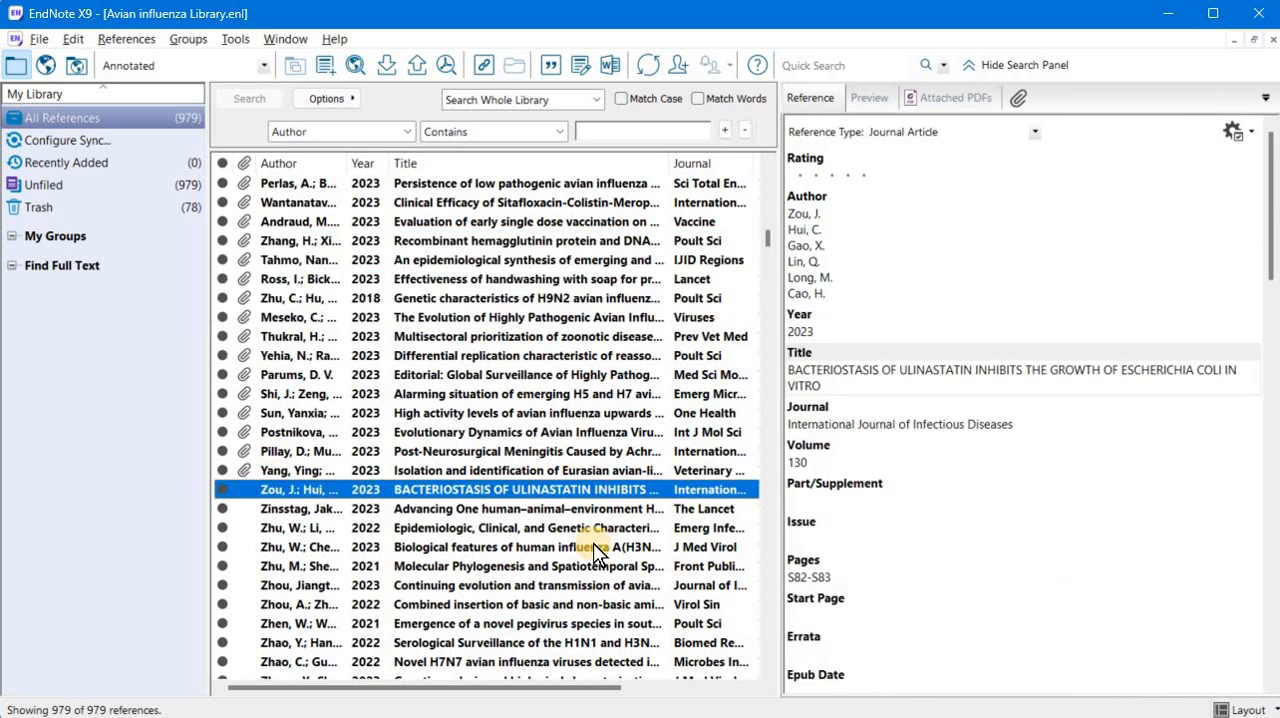
{"action": "key", "text": "shift+Down"}
{"action": "key", "text": "shift+Down"}
{"action": "key", "text": "shift+Down"}
{"action": "key", "text": "shift+Down"}
{"action": "key", "text": "shift+Down"}
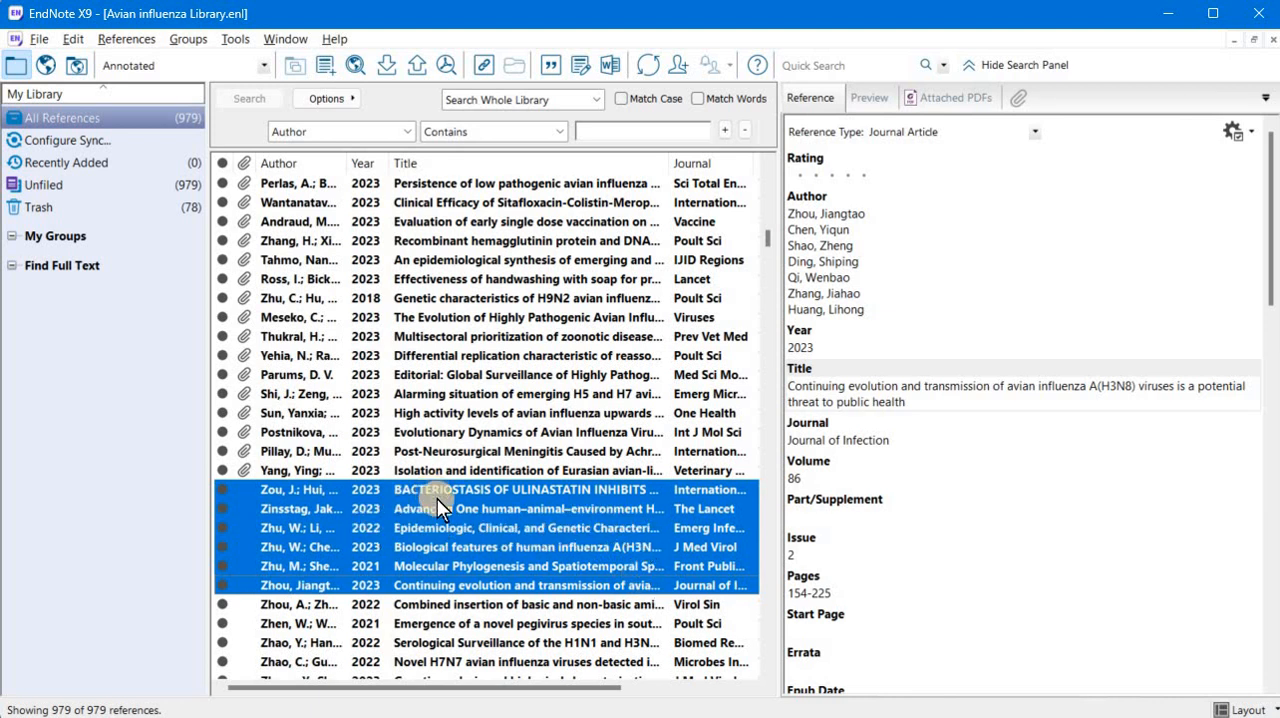
- Copy the title of the 2021 Poult Sci reference on a novel pegivirus species and search for it on Google in Chrome
{"action": "left_click", "coordinate": [553, 625]}
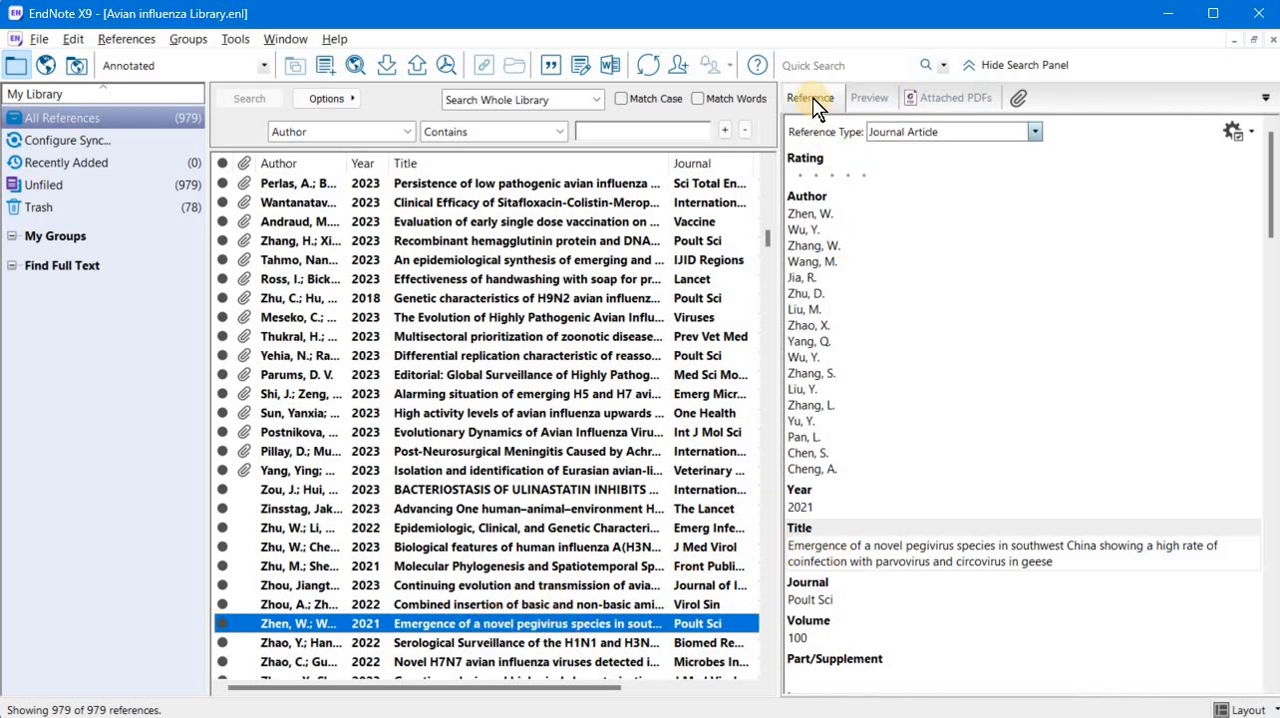
{"action": "triple_click", "coordinate": [838, 560]}
{"action": "key", "text": "ctrl+c"}
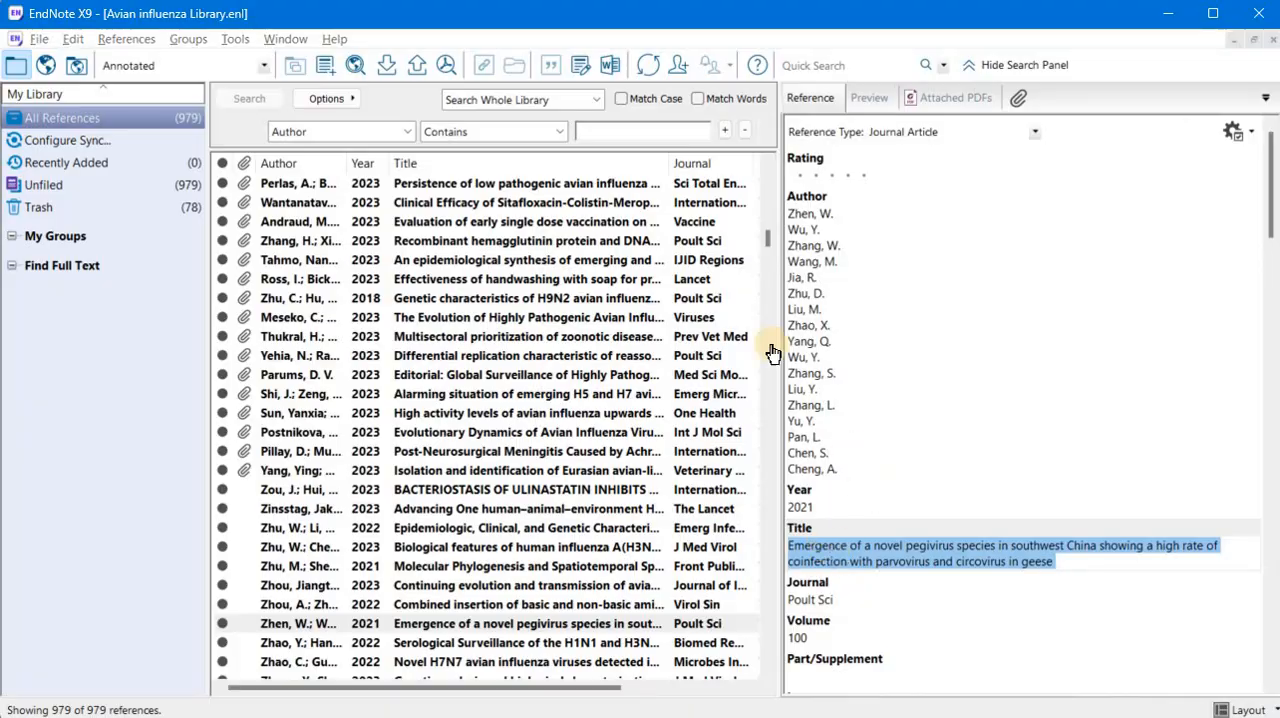
{"action": "key", "text": "alt+Tab"}
{"action": "key", "text": "ctrl+v"}
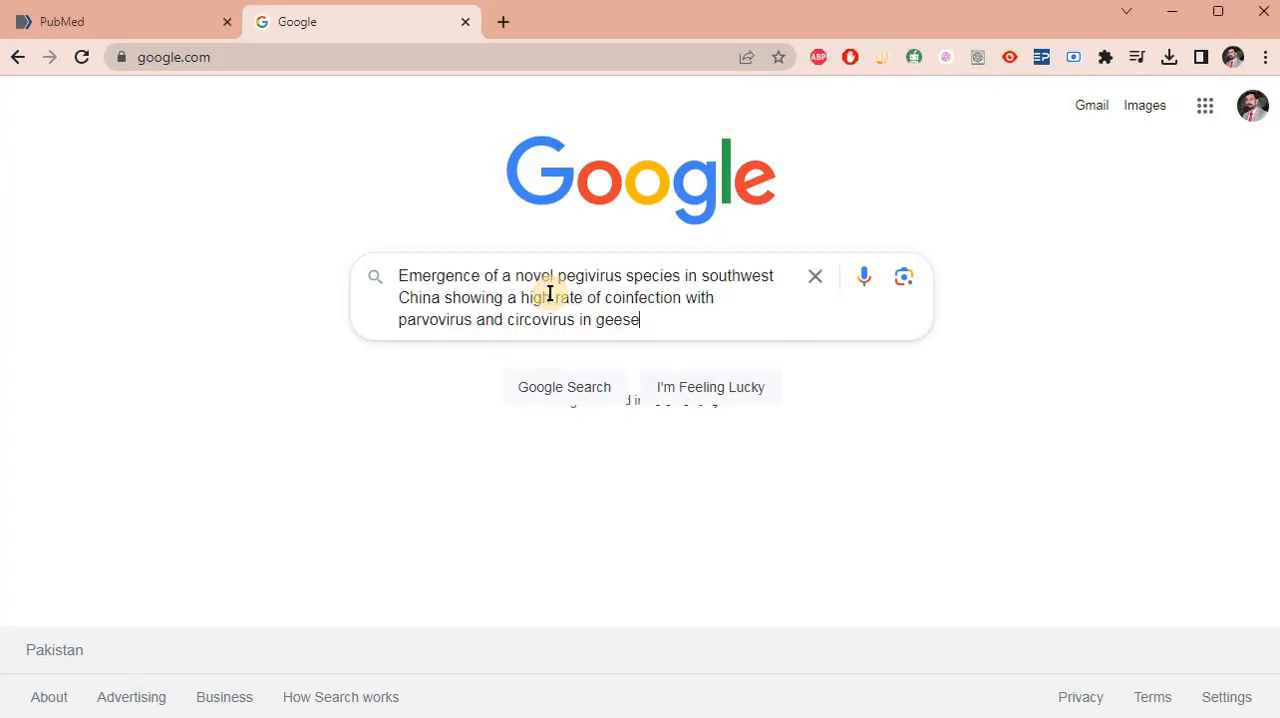
{"action": "key", "text": "Return"}
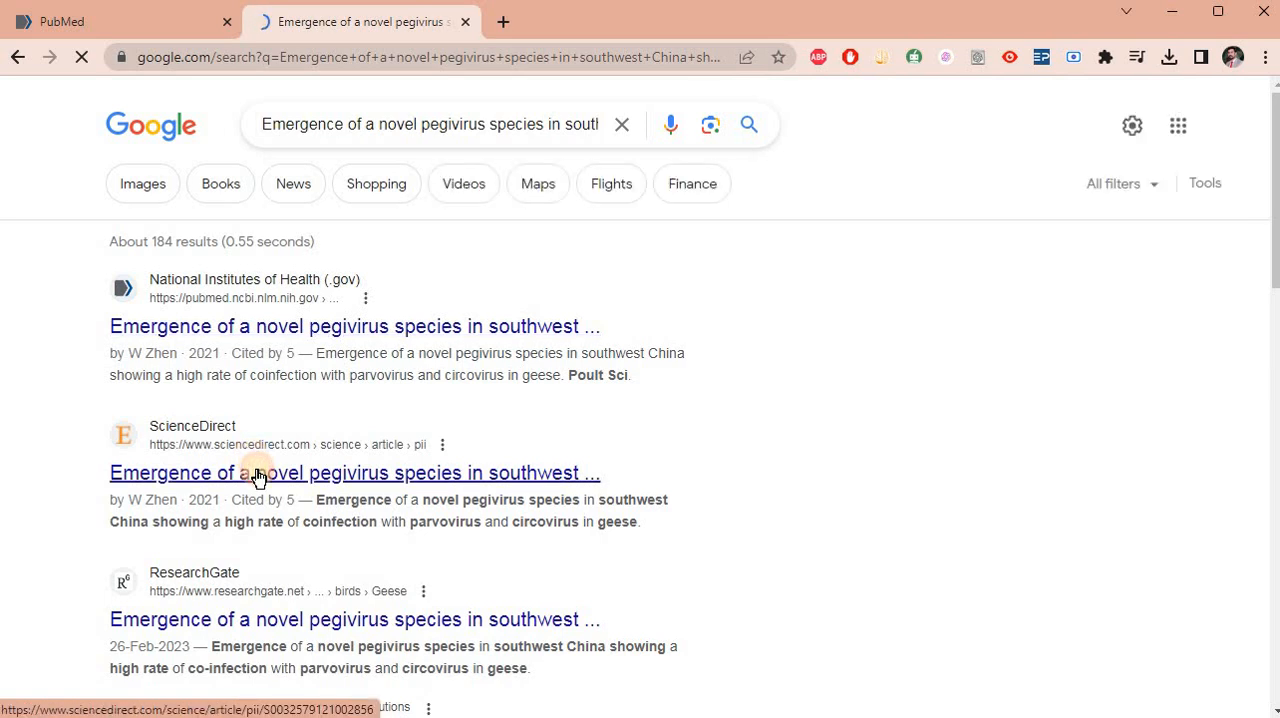
- Open the pegivirus article's PDF from its ScienceDirect result and save it to the Downloads folder
{"action": "left_click", "coordinate": [252, 478]}
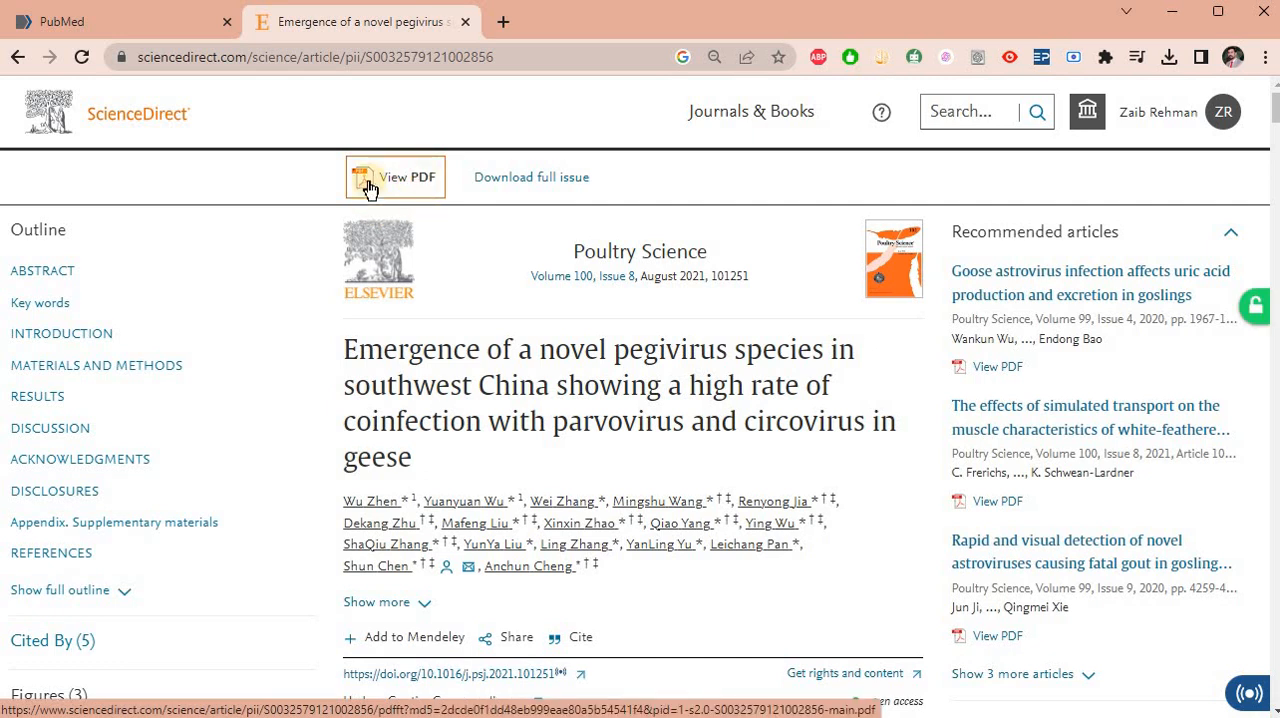
{"action": "left_click", "coordinate": [380, 178]}
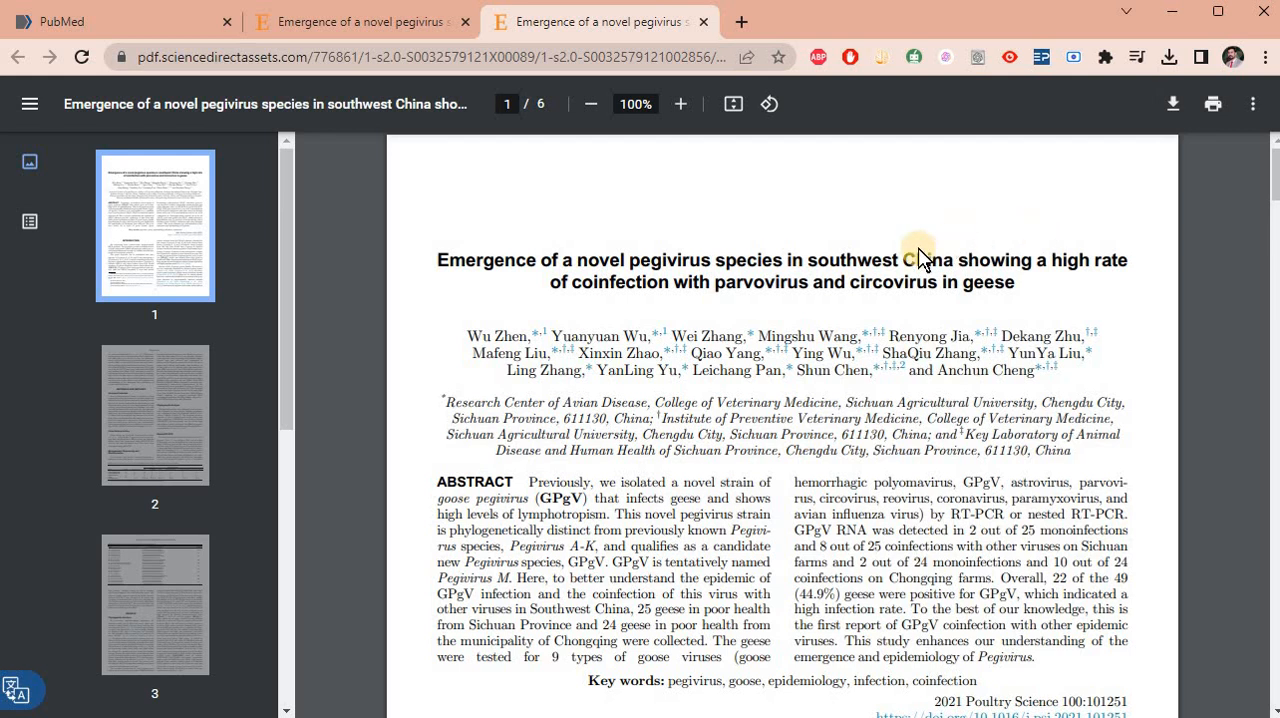
{"action": "key", "text": "ctrl+s"}
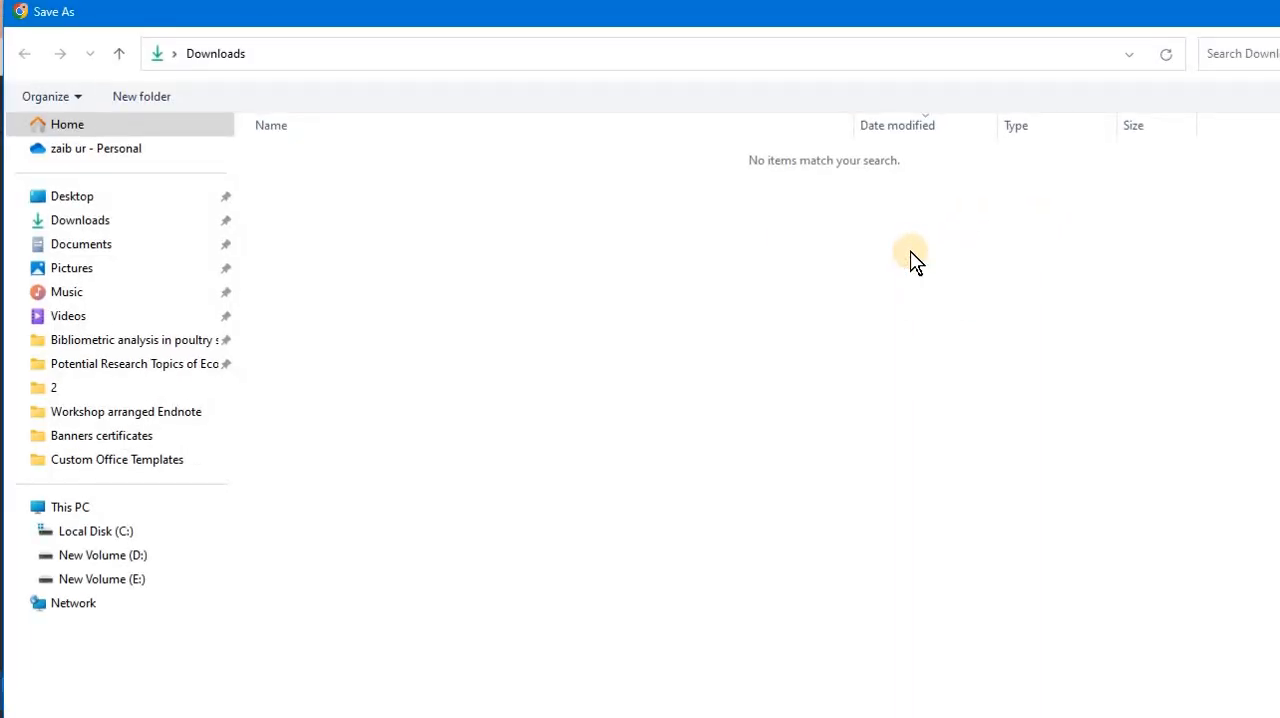
{"action": "key", "text": "Return"}
{"action": "key", "text": "alt+Tab"}
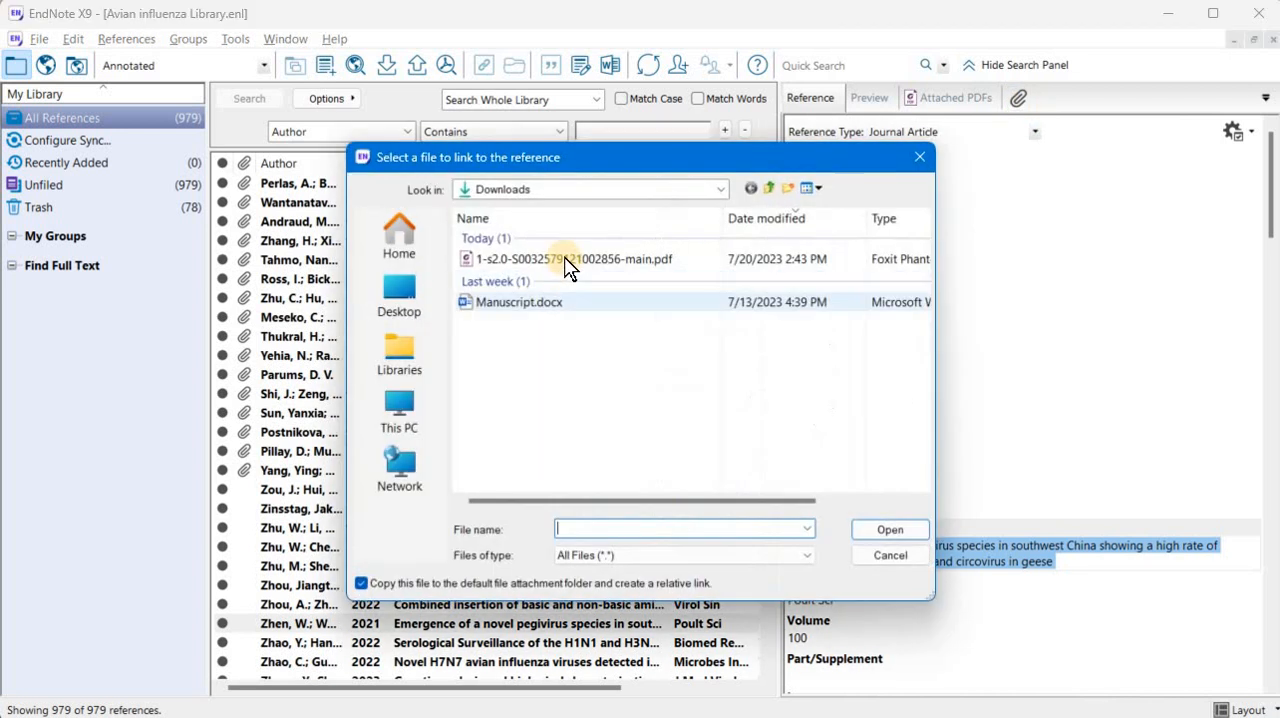
{"action": "left_click", "coordinate": [566, 257]}
{"action": "left_click", "coordinate": [886, 528]}
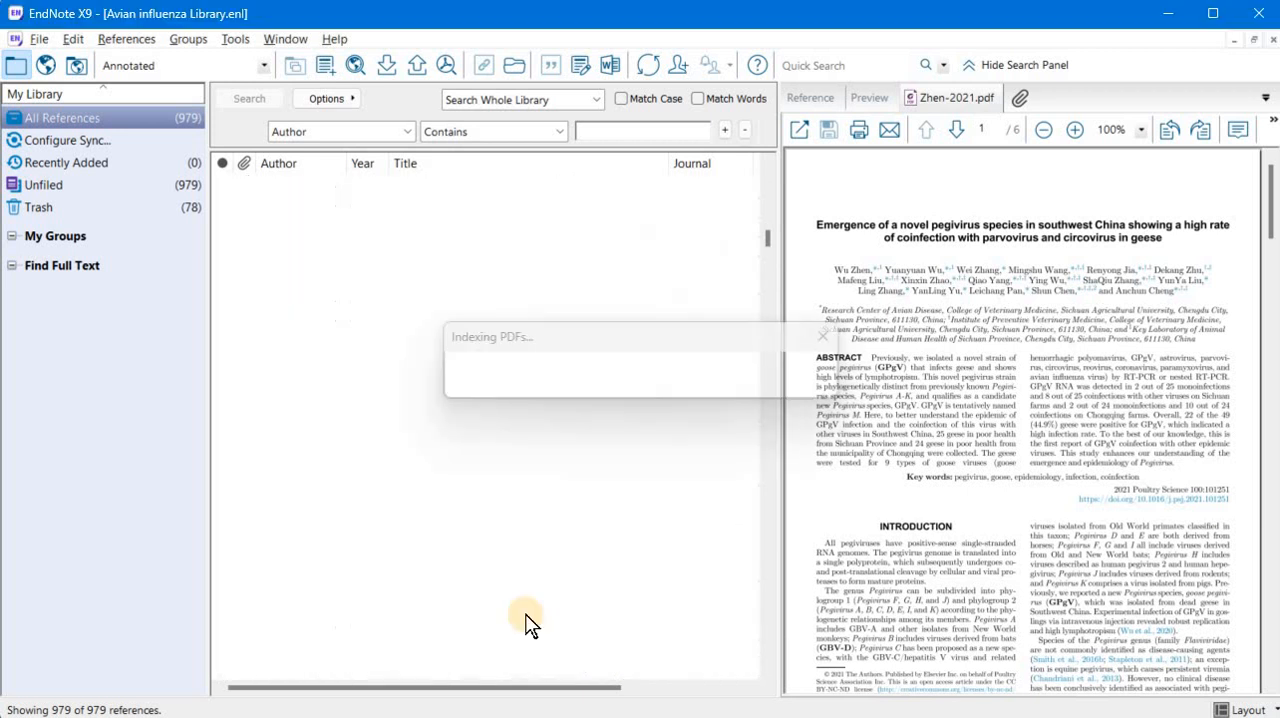
- Set the output style to APA 6th and preview the 2022 Virol Sin reference "Combined insertion of basic and non-basic amino acids"
{"action": "left_click", "coordinate": [495, 623]}
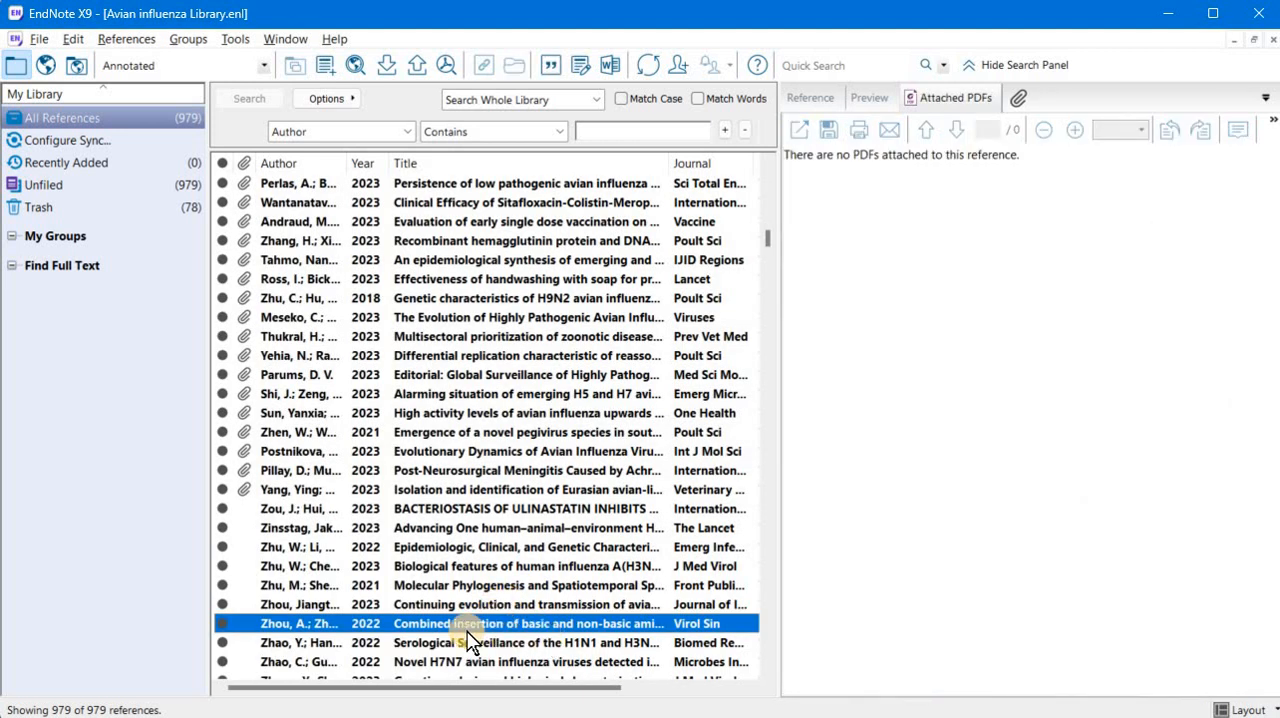
{"action": "left_click", "coordinate": [866, 97]}
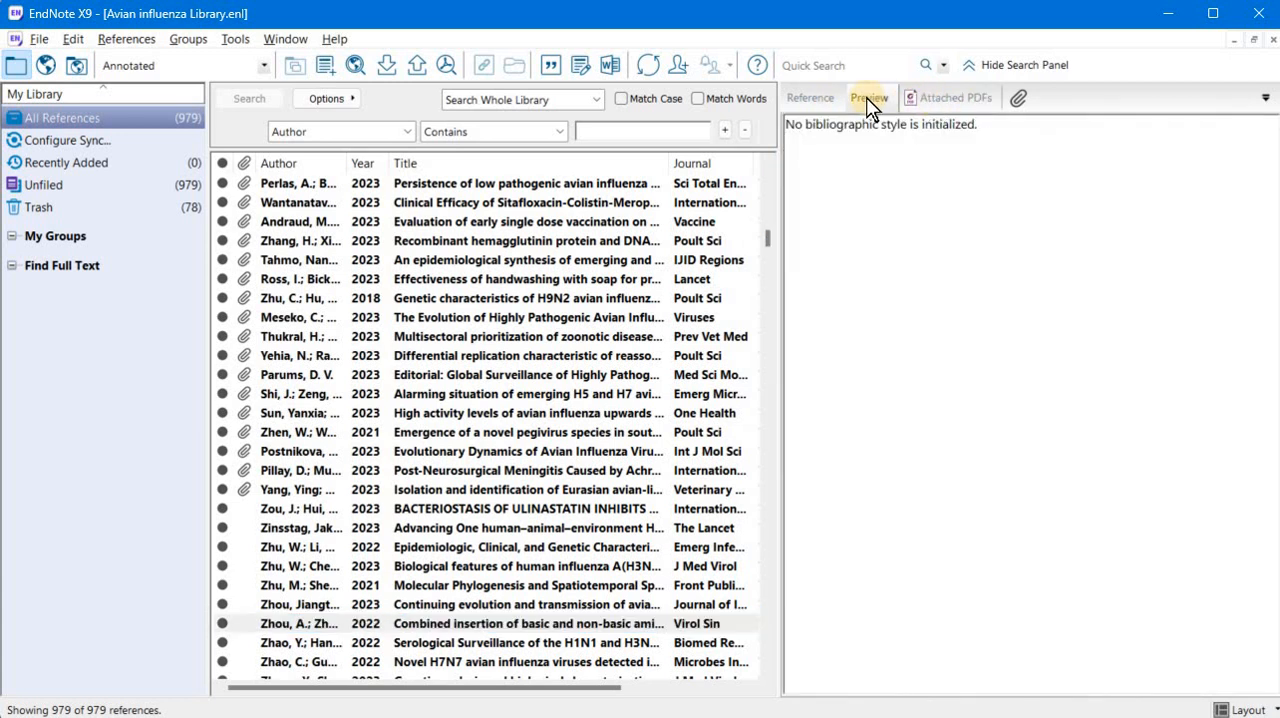
{"action": "left_click", "coordinate": [541, 623]}
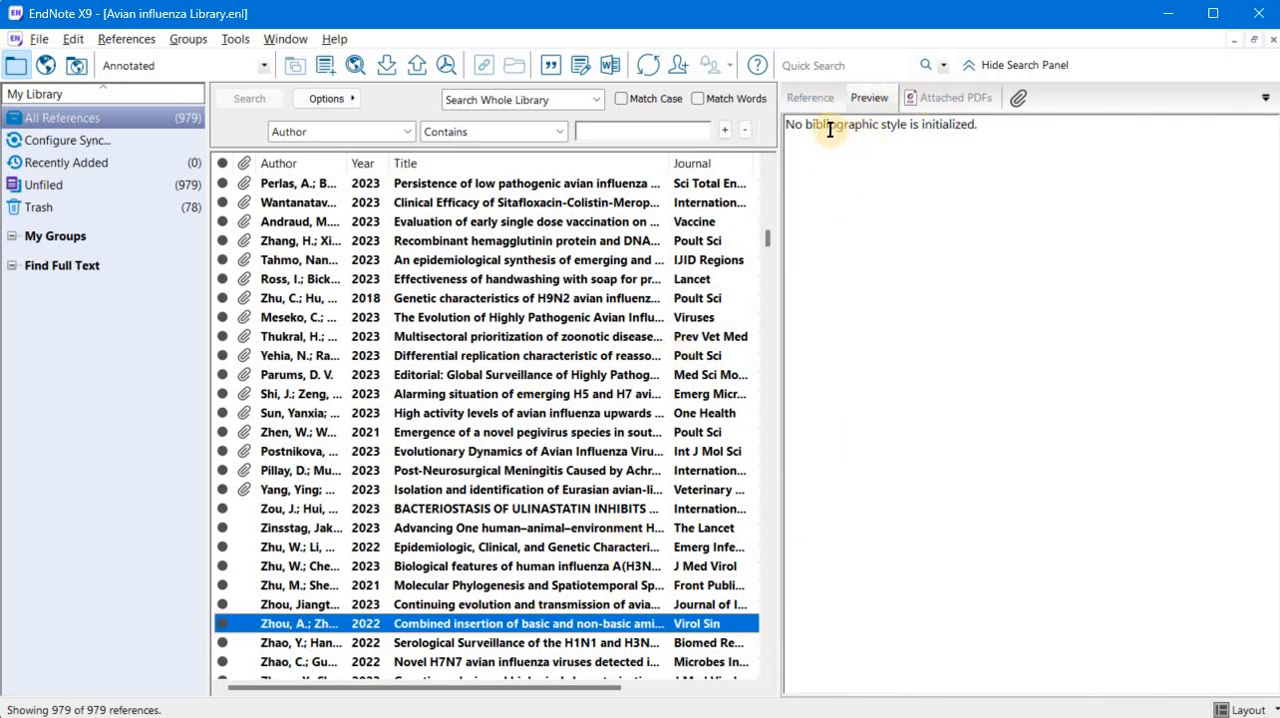
{"action": "left_click", "coordinate": [810, 97]}
{"action": "left_click", "coordinate": [264, 65]}
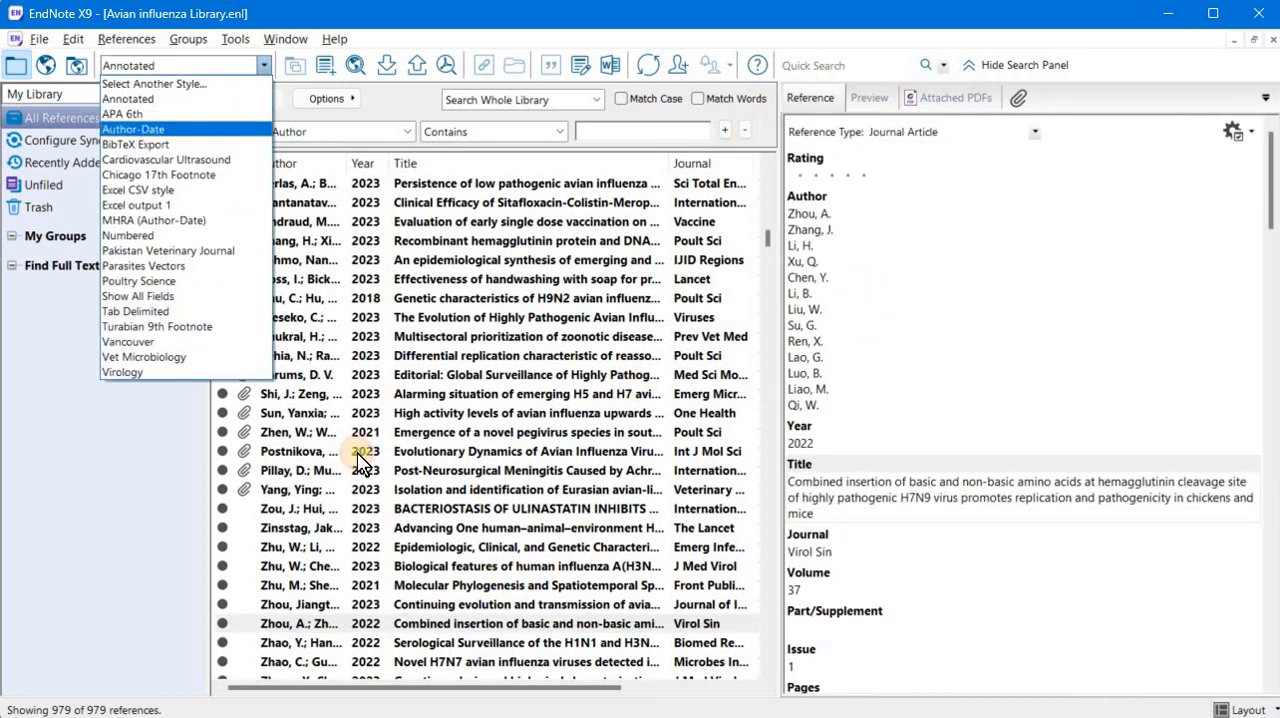
{"action": "left_click", "coordinate": [455, 621]}
{"action": "left_click", "coordinate": [857, 100]}
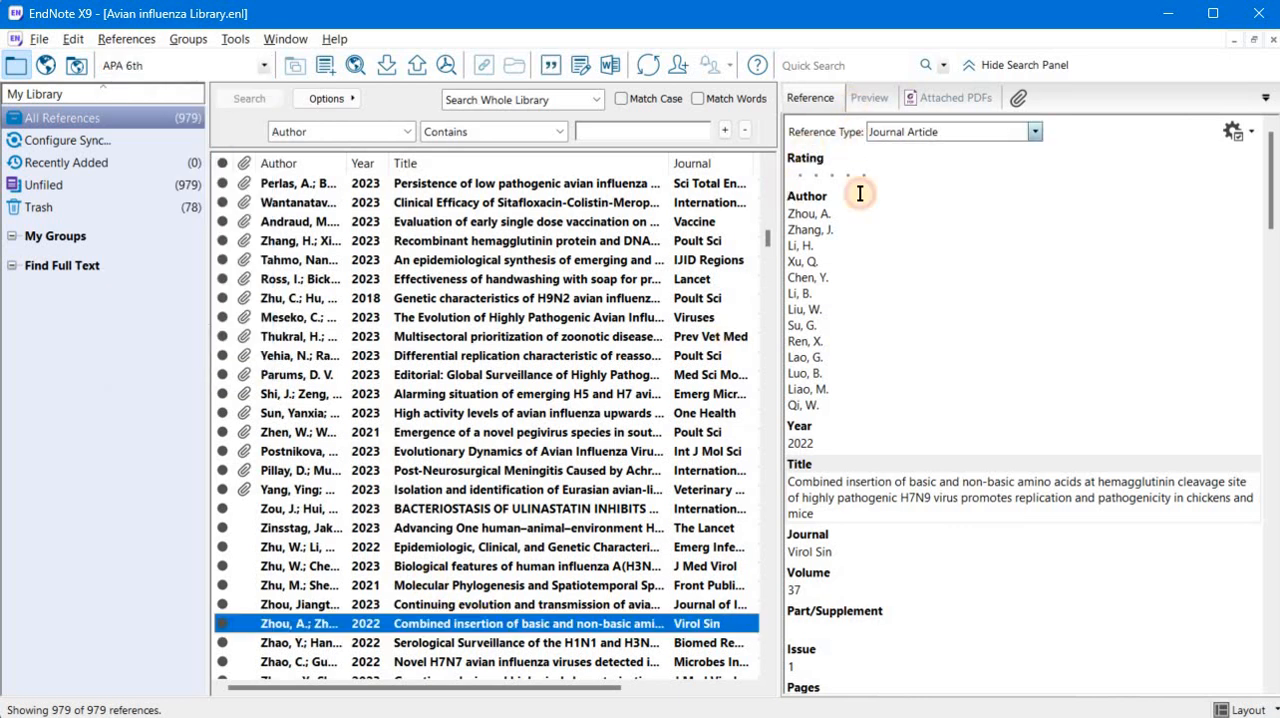
{"action": "left_click", "coordinate": [910, 168]}
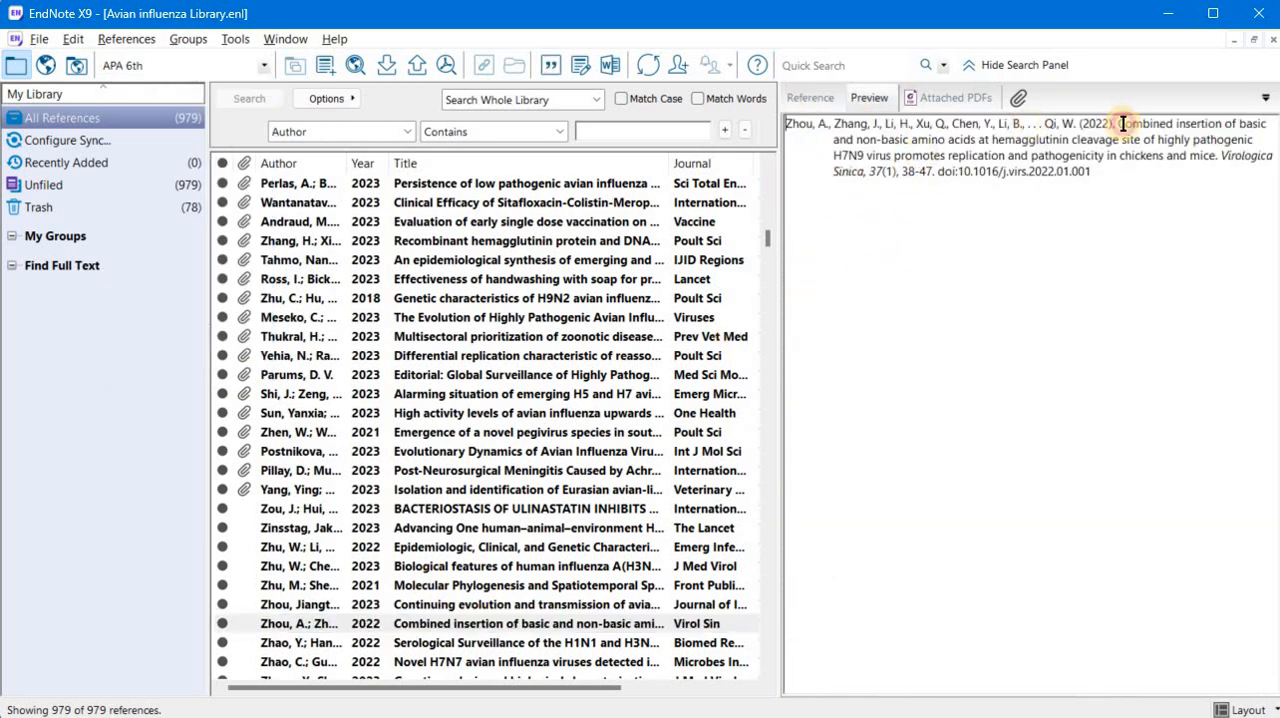
- Copy the article title from the previewed citation and search the web for it in Chrome
{"action": "left_click_drag", "start_coordinate": [1122, 123], "coordinate": [1215, 157]}
{"action": "key", "text": "ctrl+c"}
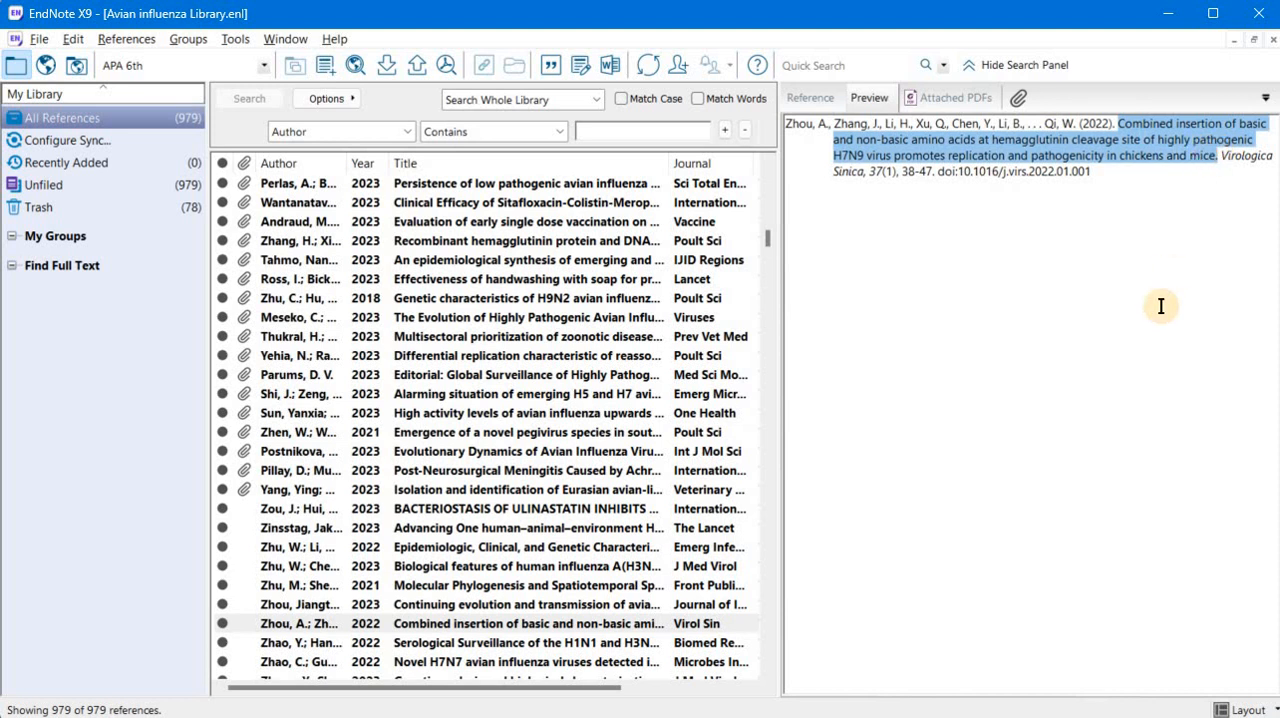
{"action": "key", "text": "alt+Tab"}
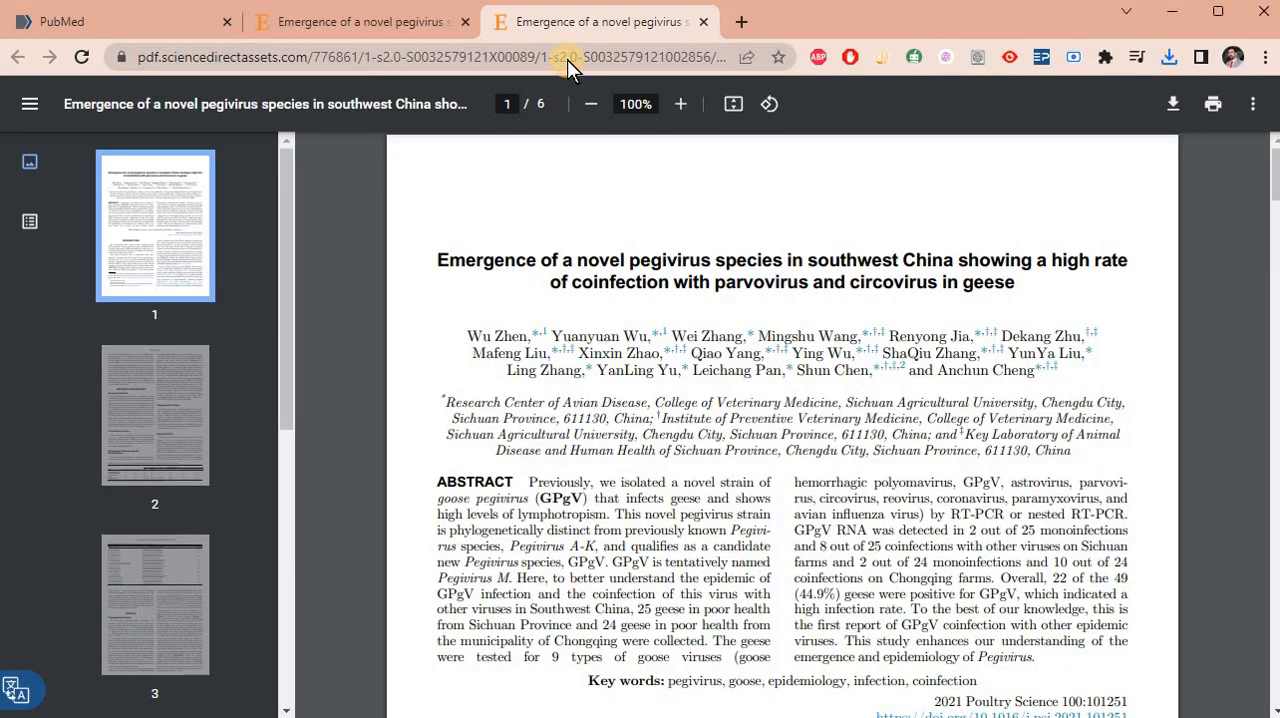
{"action": "left_click", "coordinate": [567, 59]}
{"action": "key", "text": "ctrl+v"}
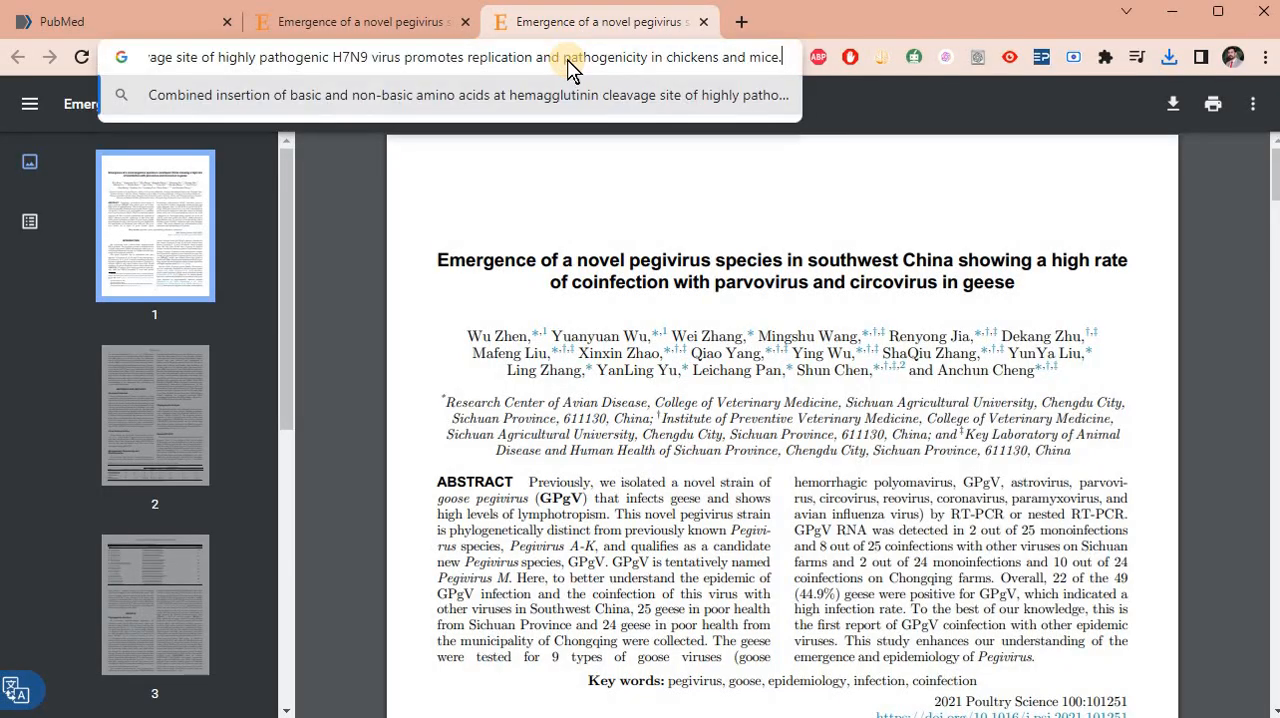
{"action": "key", "text": "Return"}
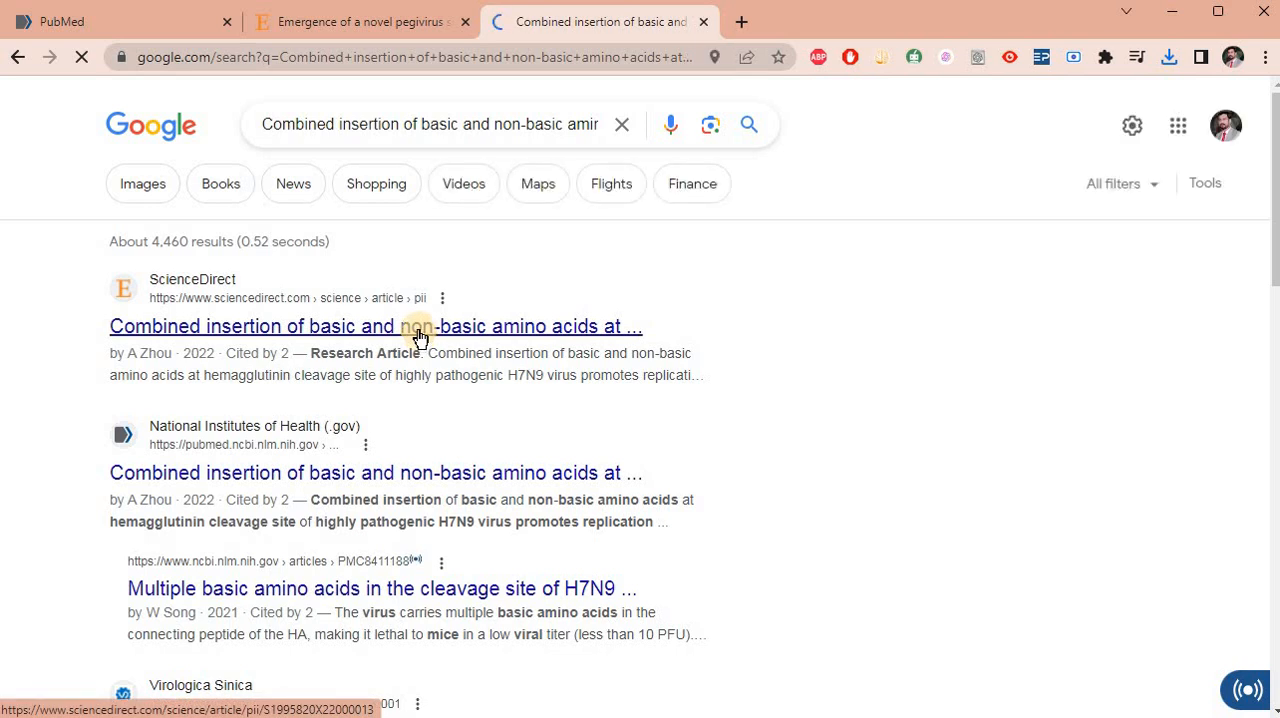
- Open the H7N9 article's PDF from its ScienceDirect result and save it to the Downloads folder
{"action": "left_click", "coordinate": [418, 337]}
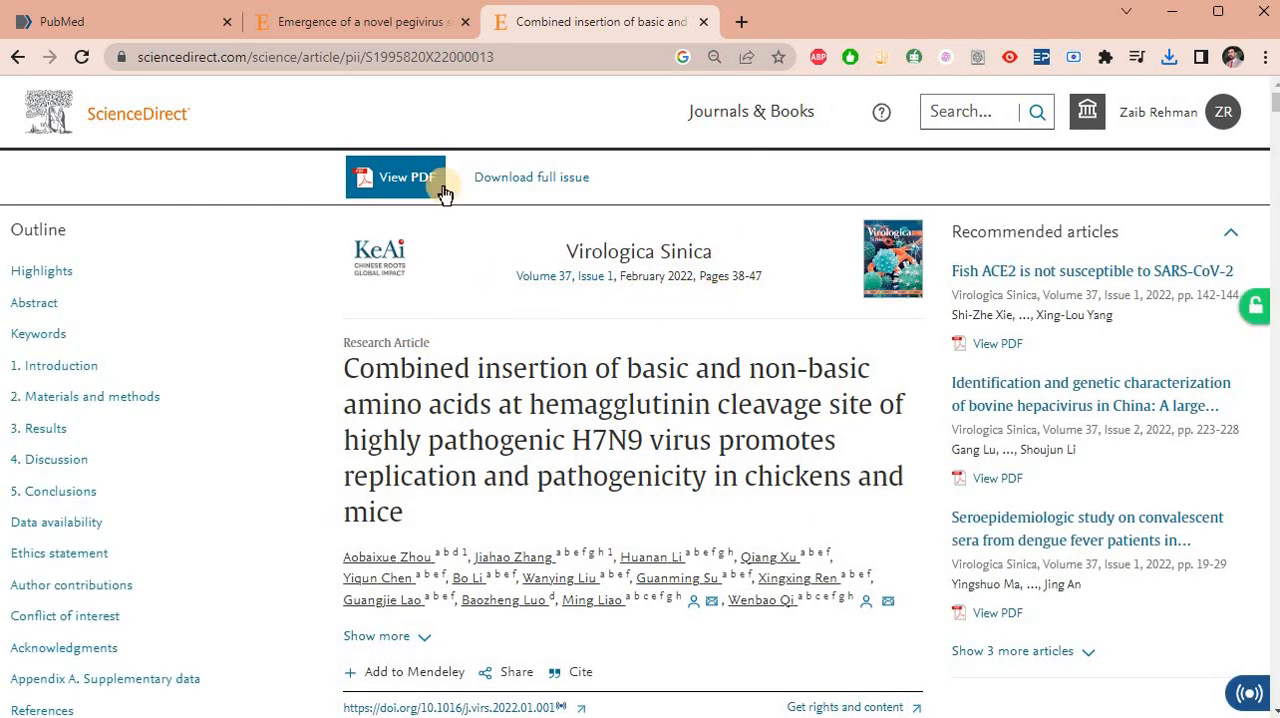
{"action": "left_click", "coordinate": [406, 186]}
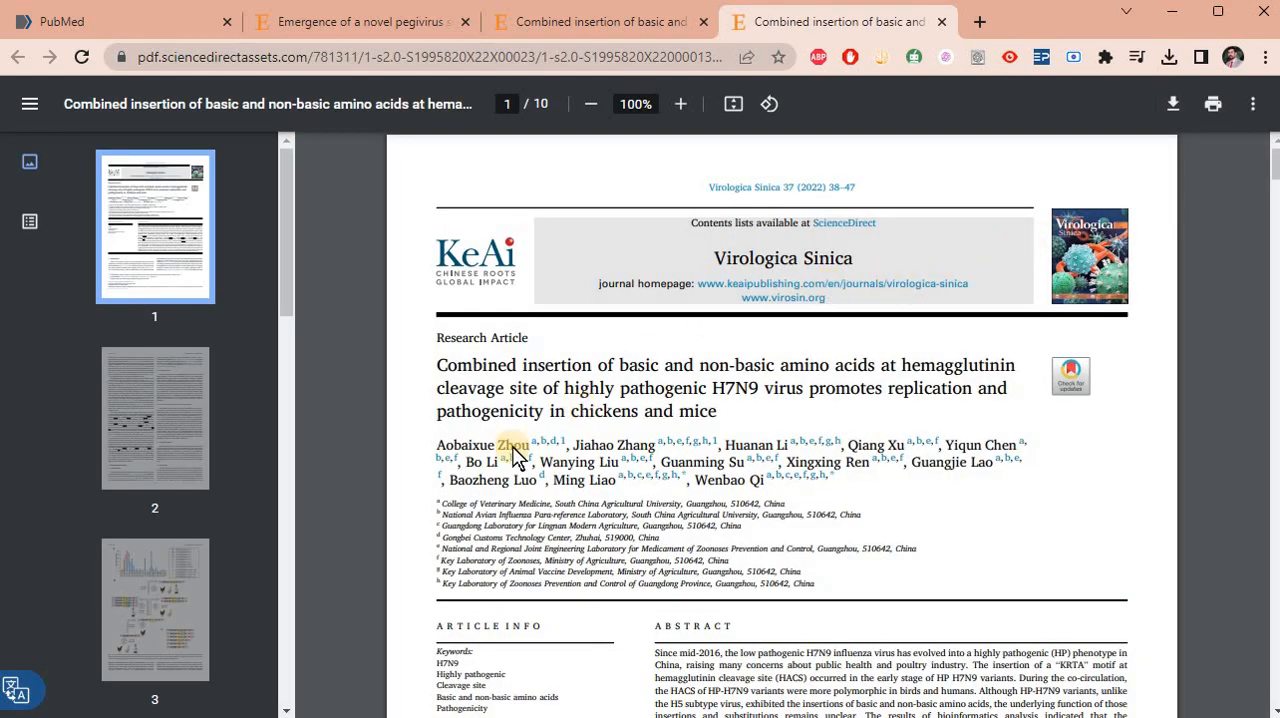
{"action": "key", "text": "ctrl+s"}
{"action": "key", "text": "Return"}
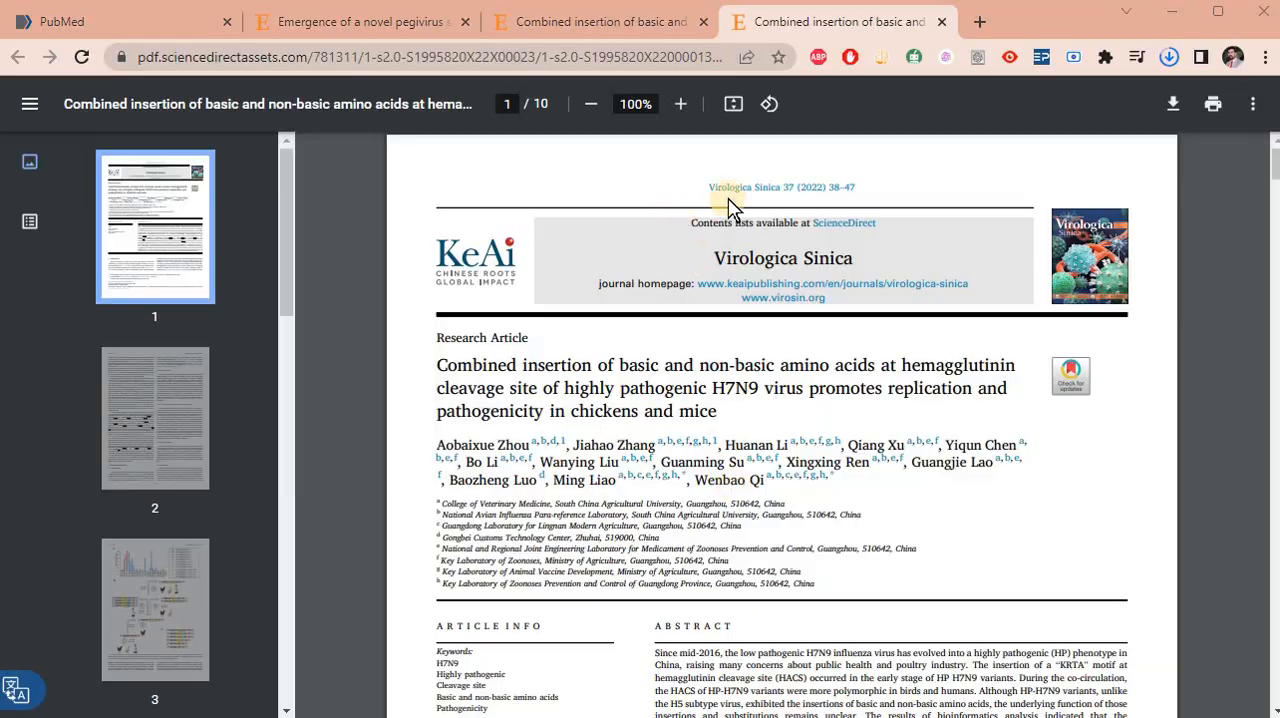
{"action": "key", "text": "alt+Tab"}
{"action": "left_click", "coordinate": [1018, 97]}
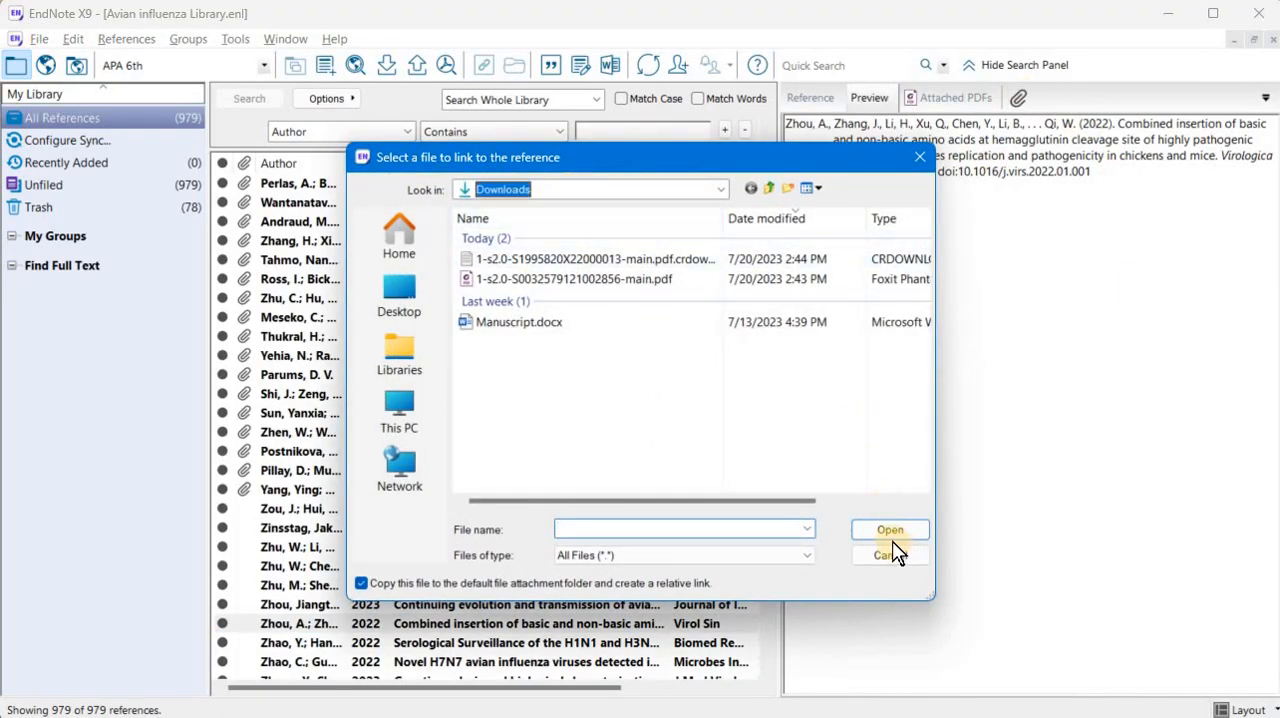
{"action": "left_click", "coordinate": [892, 562]}
{"action": "left_click", "coordinate": [892, 561]}
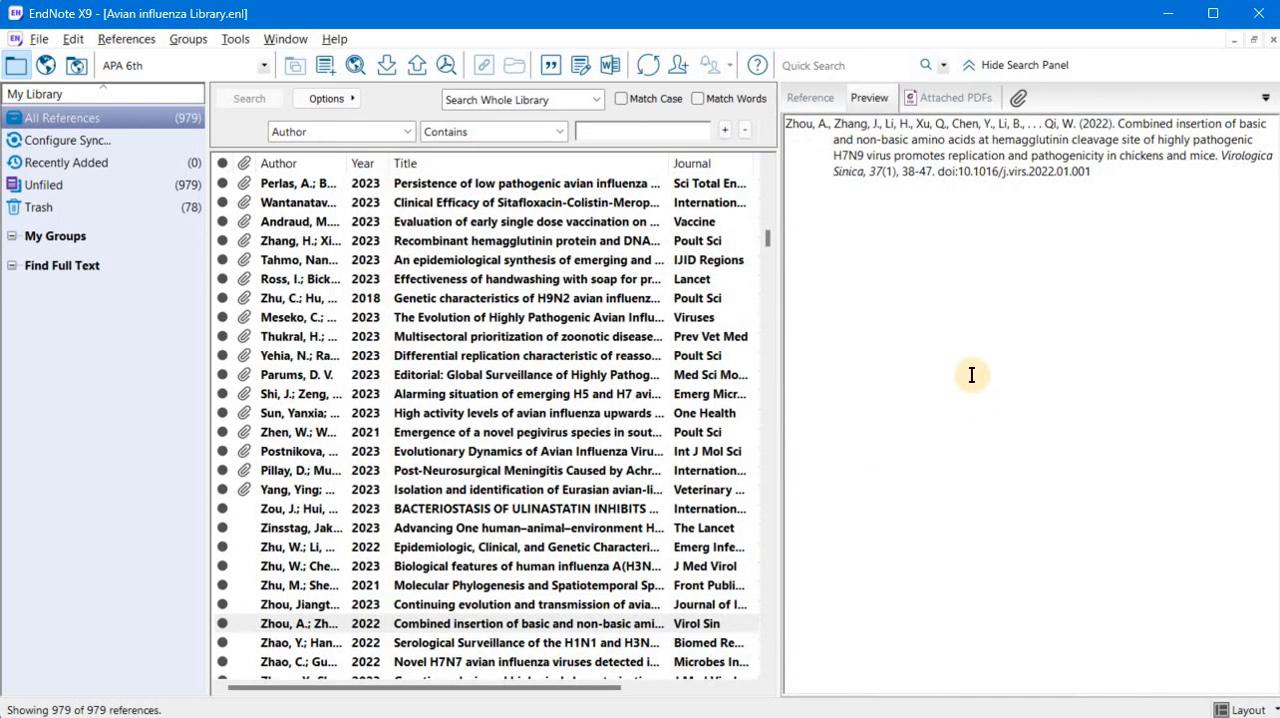
- Check Chrome's download list, and attach 1-s2.0-S1995820X22000013-main.pdf to the 2022 Virol Sin reference in EndNote
{"action": "key", "text": "alt+Tab"}
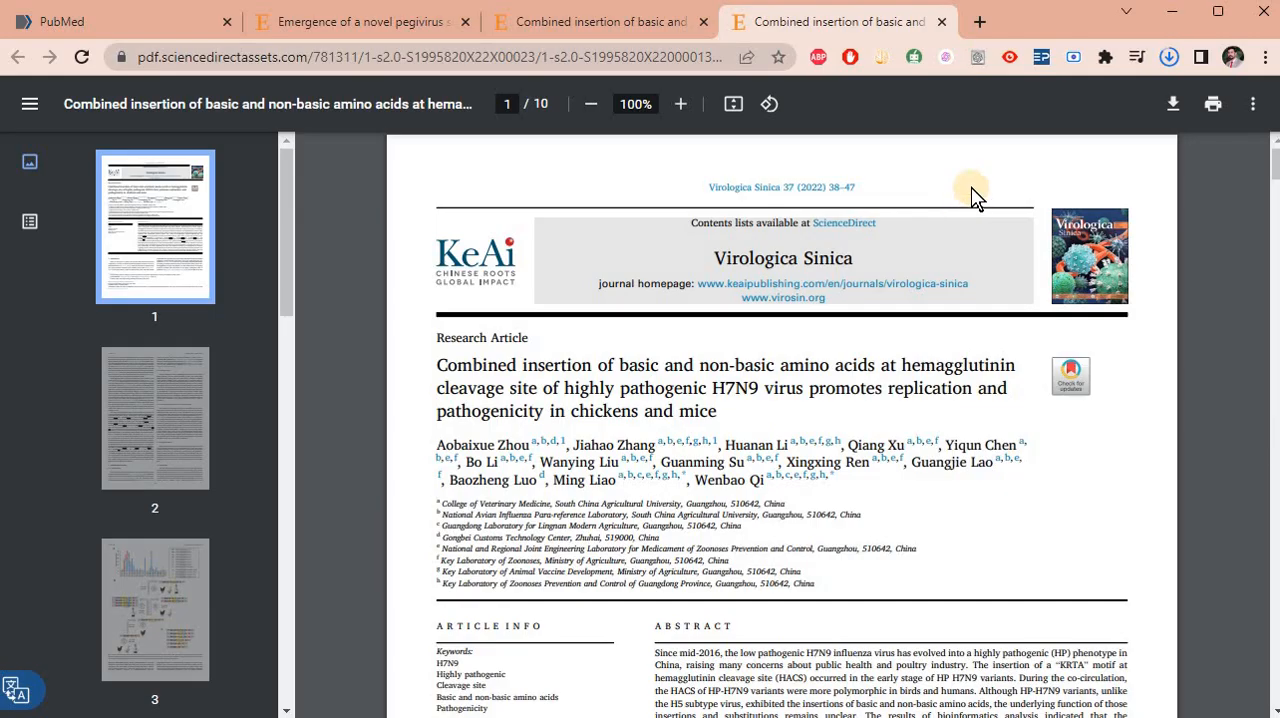
{"action": "left_click", "coordinate": [1170, 55]}
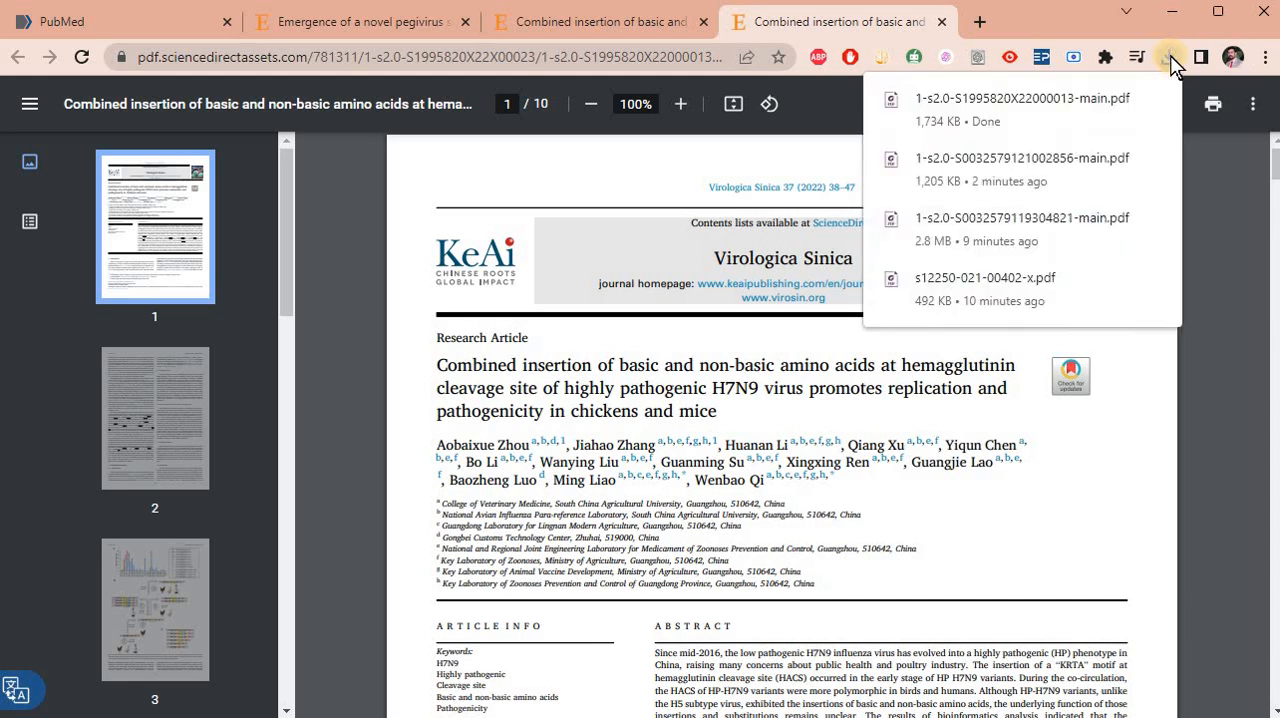
{"action": "key", "text": "alt+Tab"}
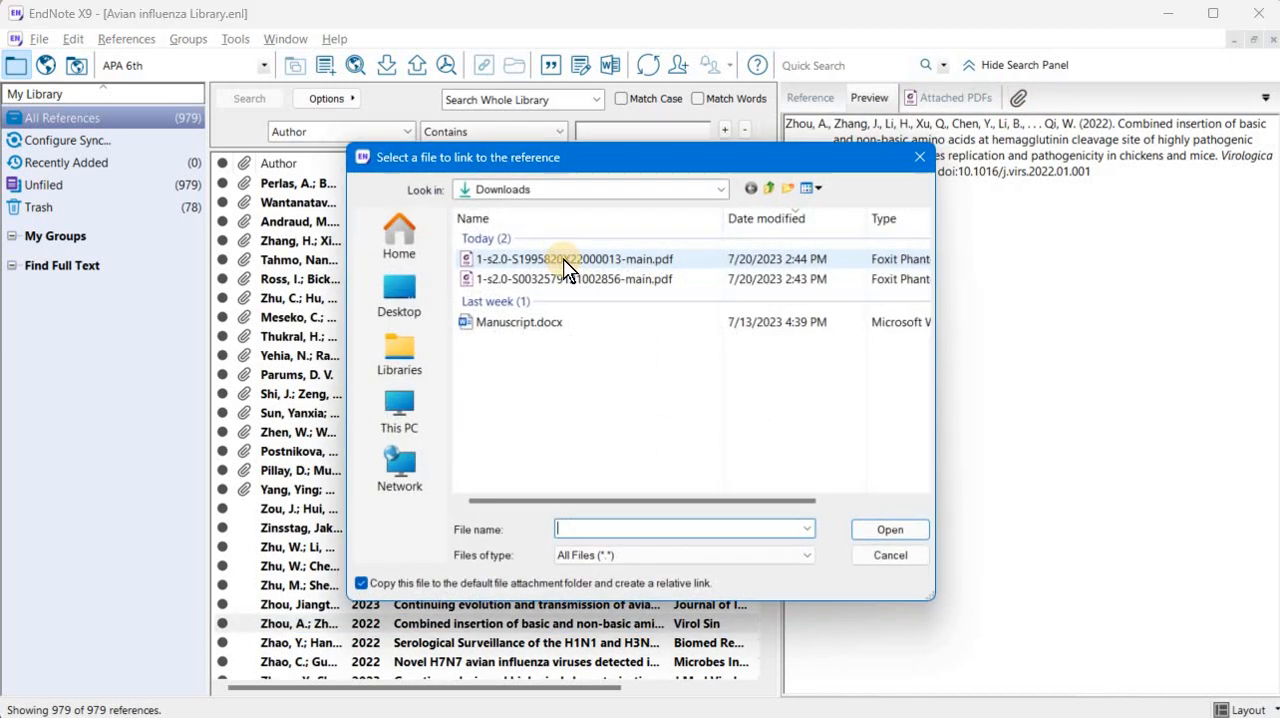
{"action": "left_click", "coordinate": [600, 261]}
{"action": "key", "text": "Return"}
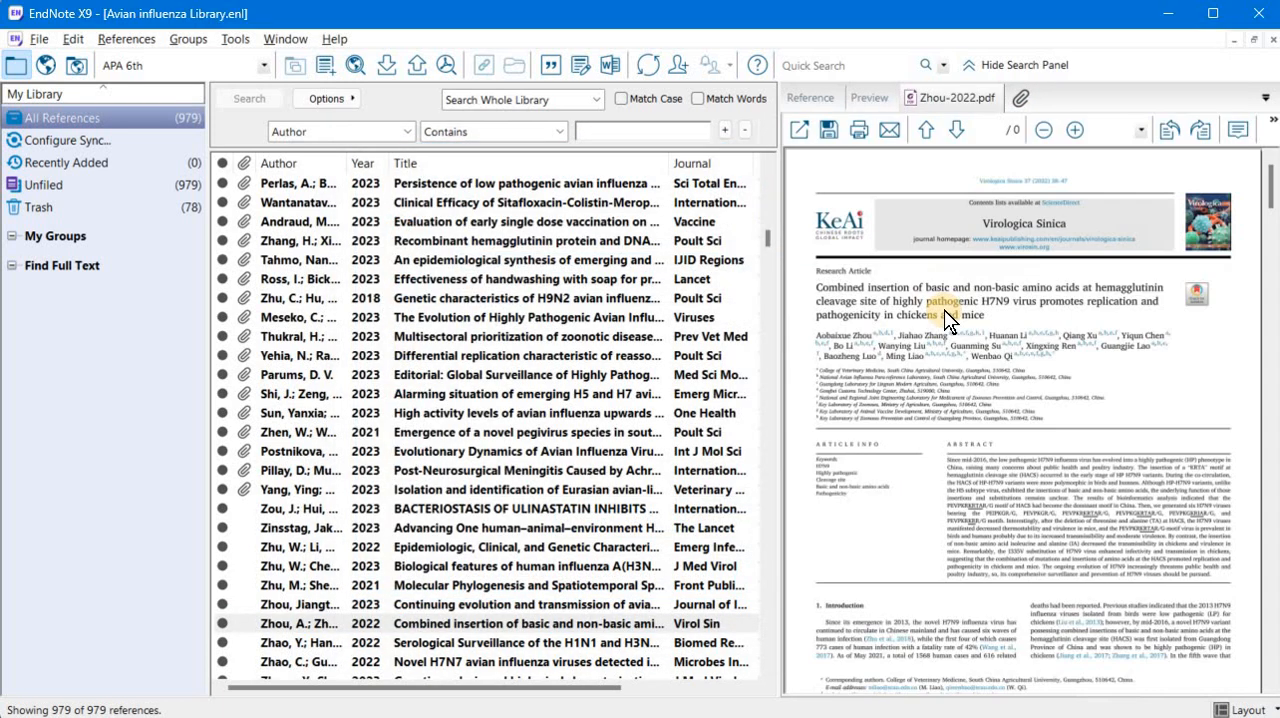